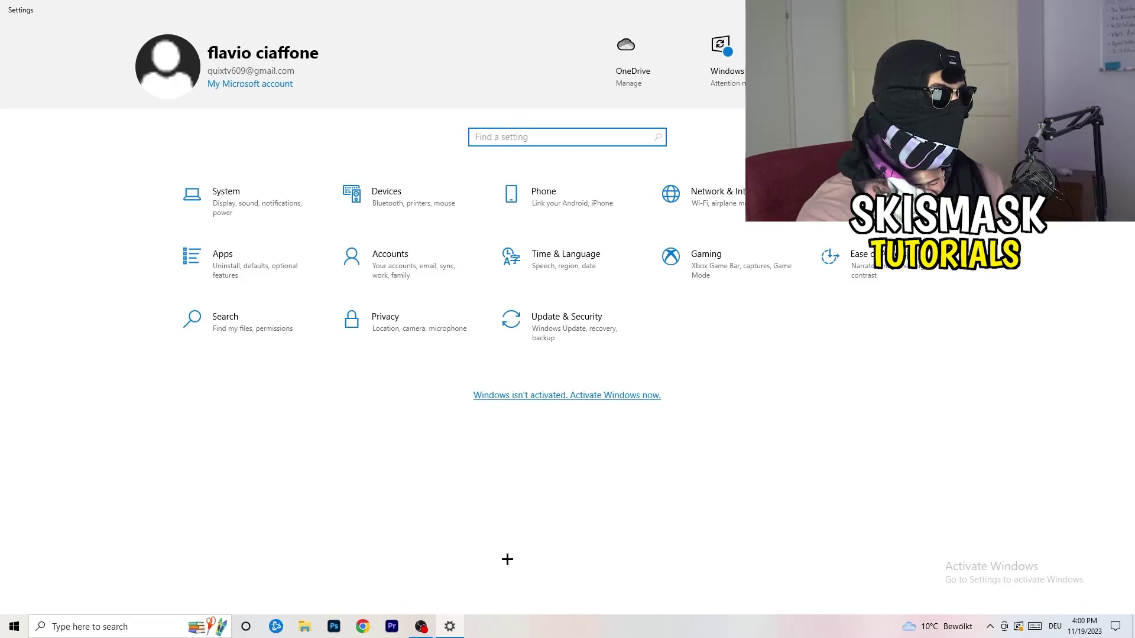
Step: Review the Xbox Game Bar and Captures pages of the Gaming settings, including the maximum recording length choices
left_click(732, 268)
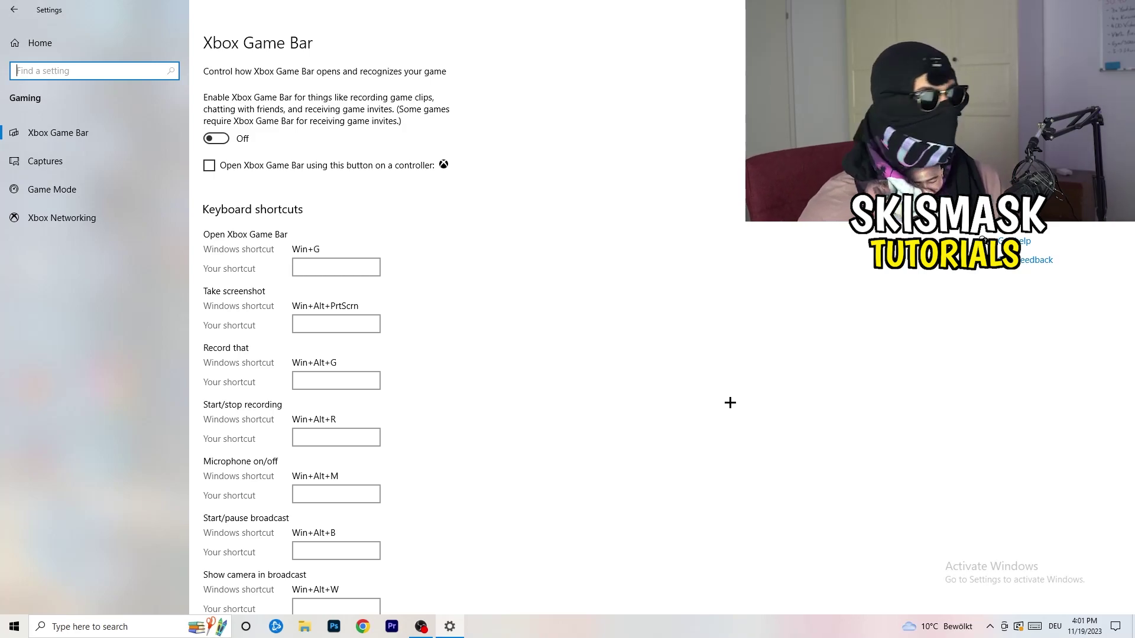
left_click(94, 164)
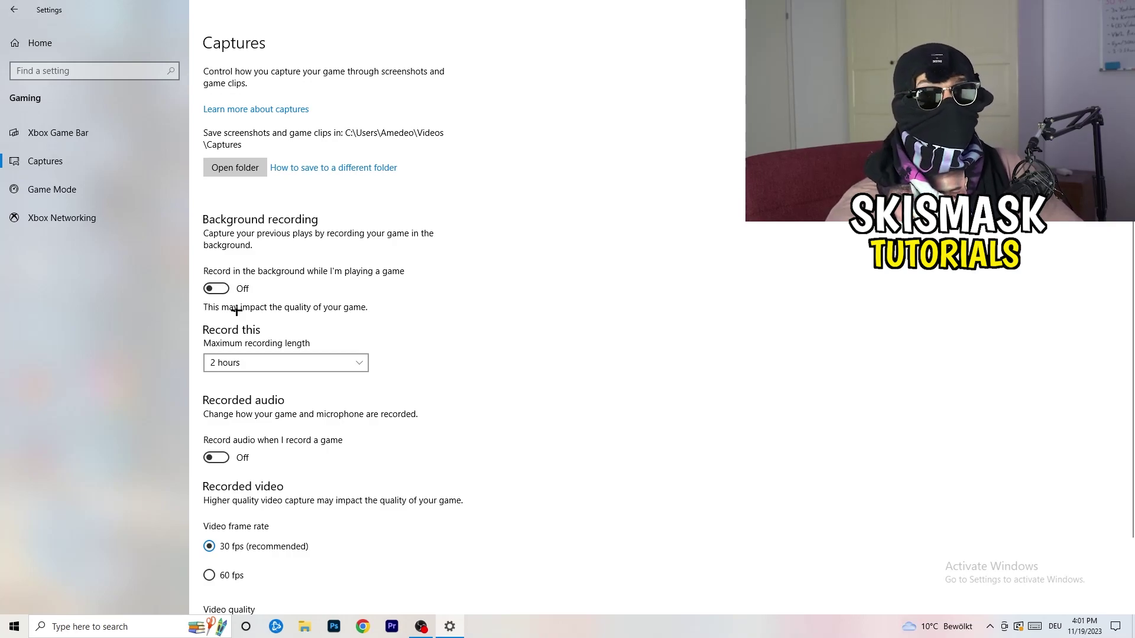
left_click(276, 365)
left_click(485, 321)
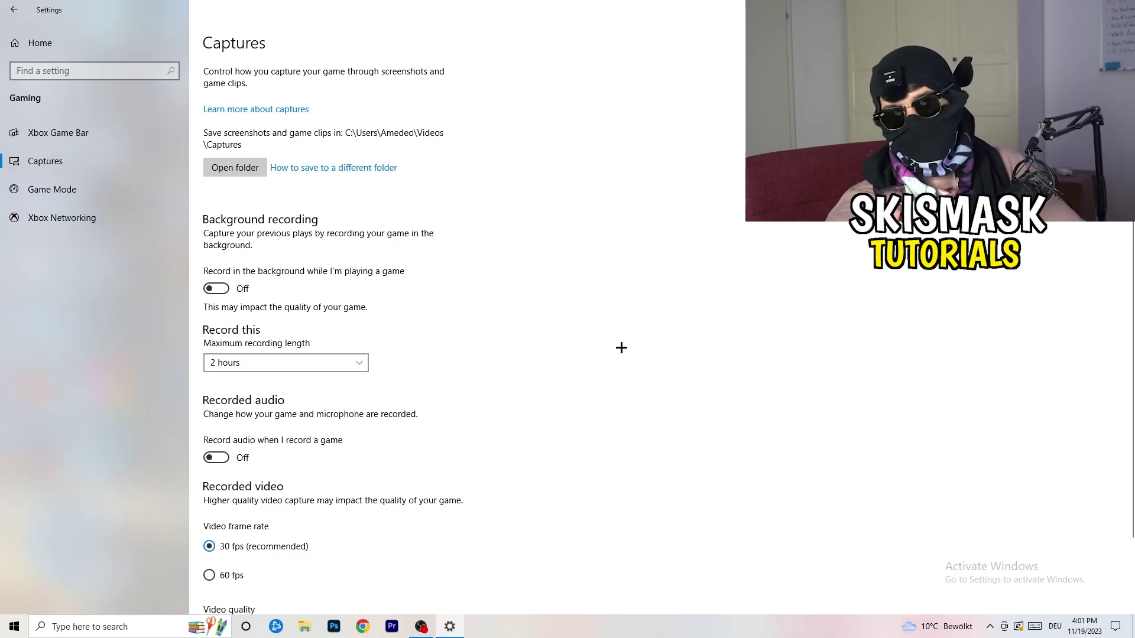
left_click(336, 362)
left_click(726, 295)
scroll(325, 515, "down", 2)
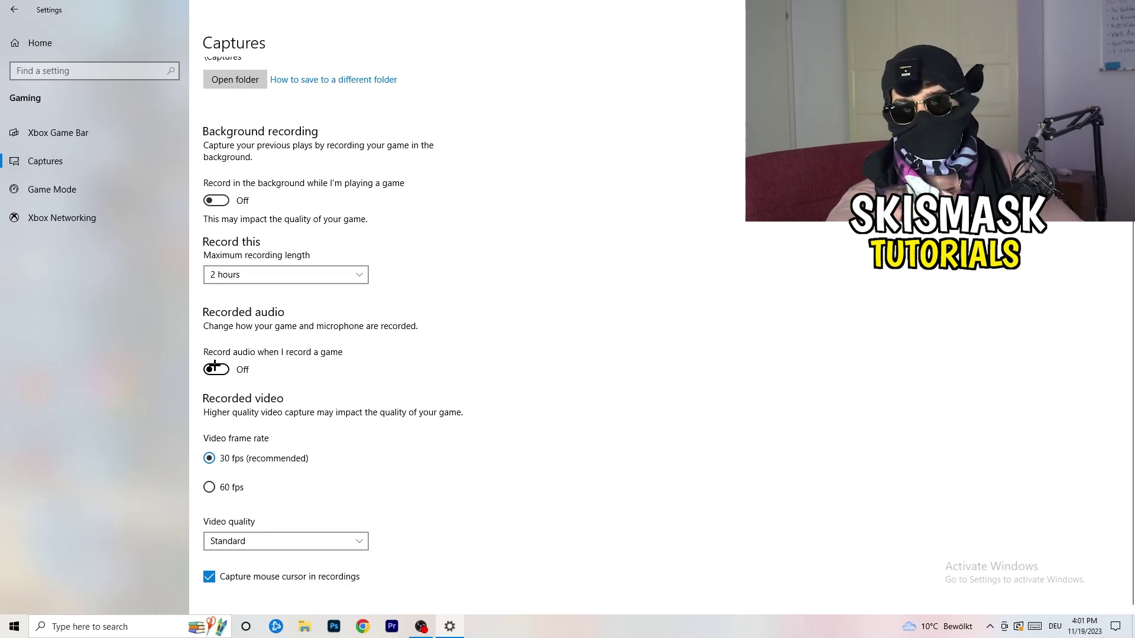
Step: Check the Game Mode setting and close Settings
left_click(83, 188)
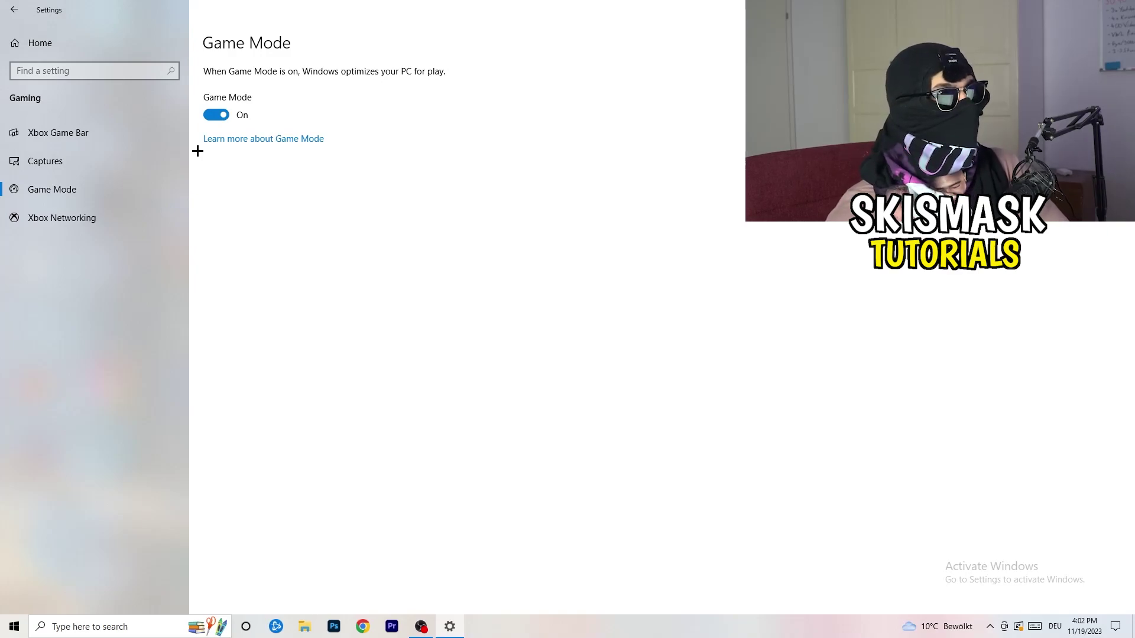
left_click(1120, 7)
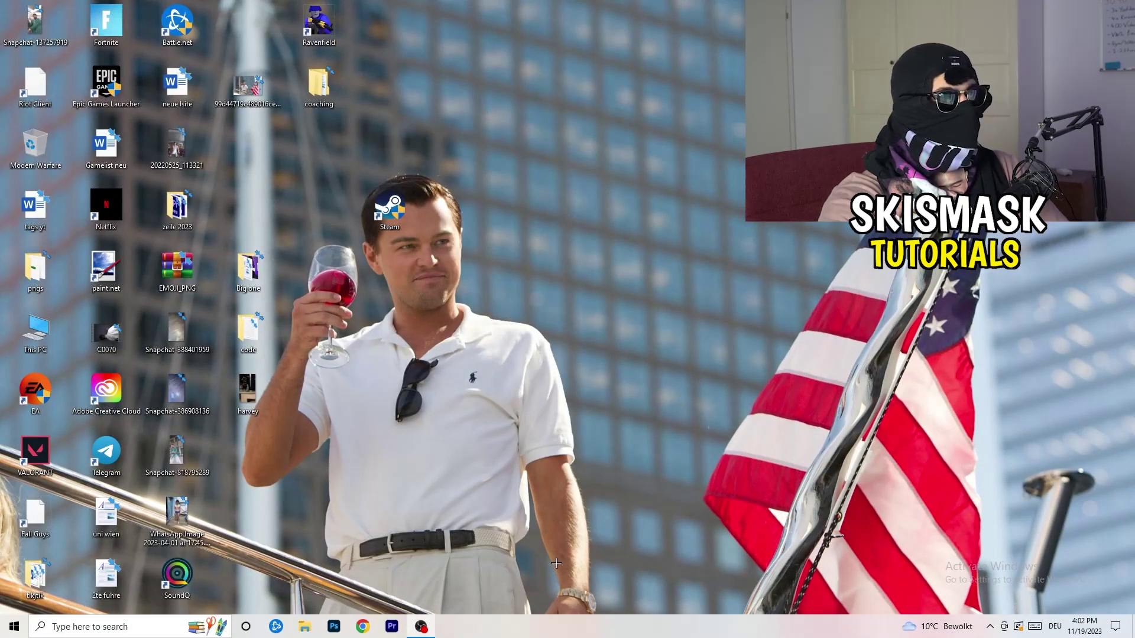
Step: Open Task Manager full screen and sort the running processes by GPU usage, highest first
left_click_drag(551, 622, 397, 553)
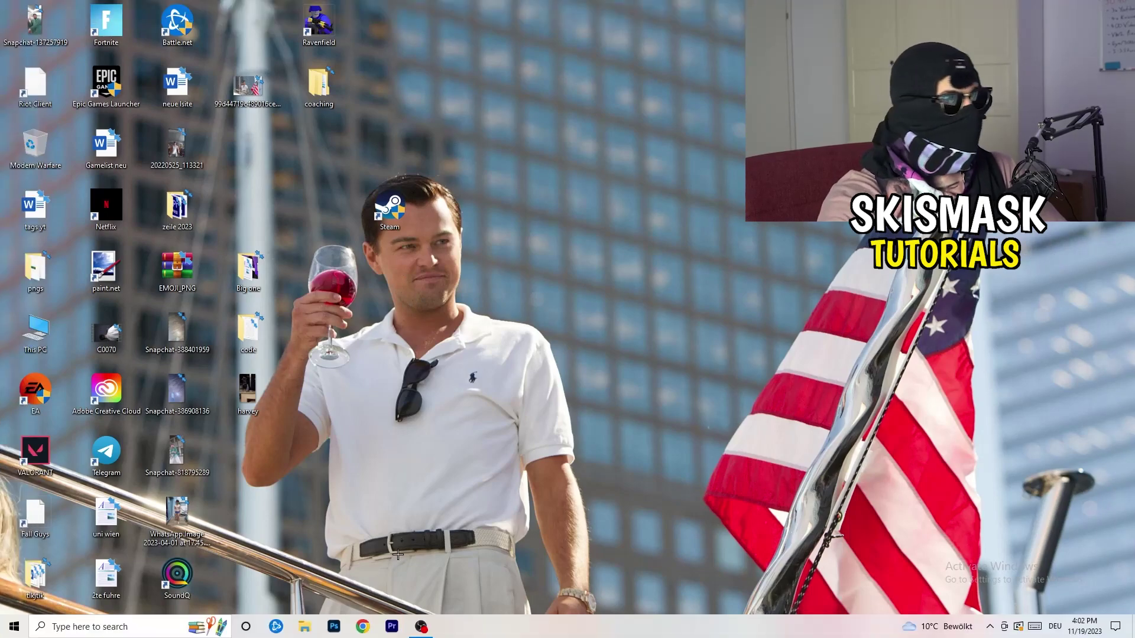
right_click(552, 631)
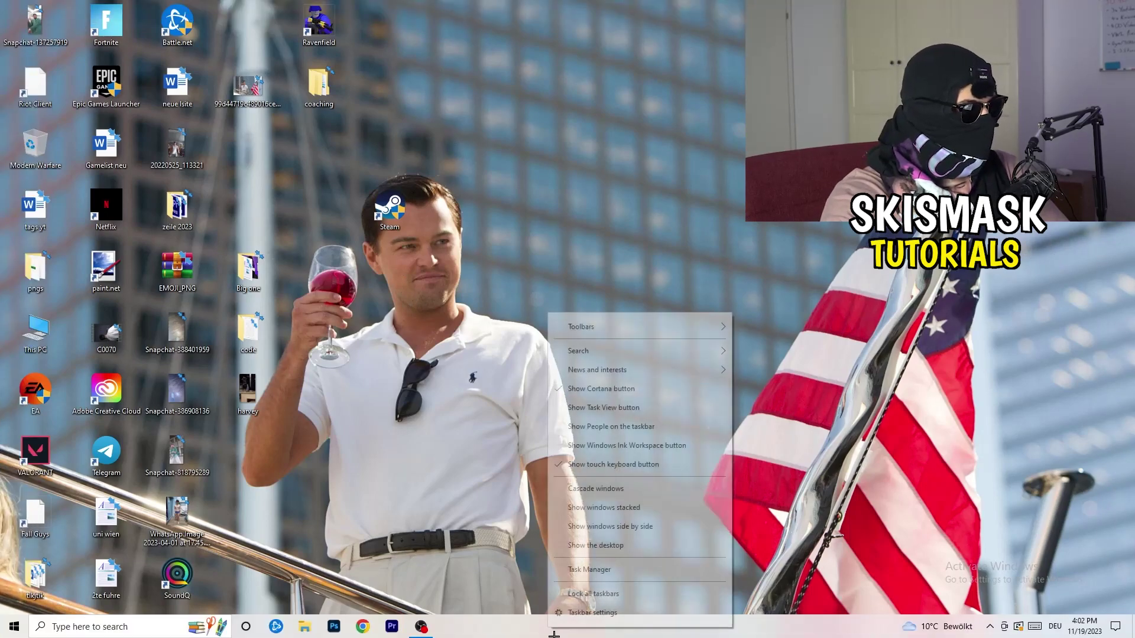
left_click(610, 571)
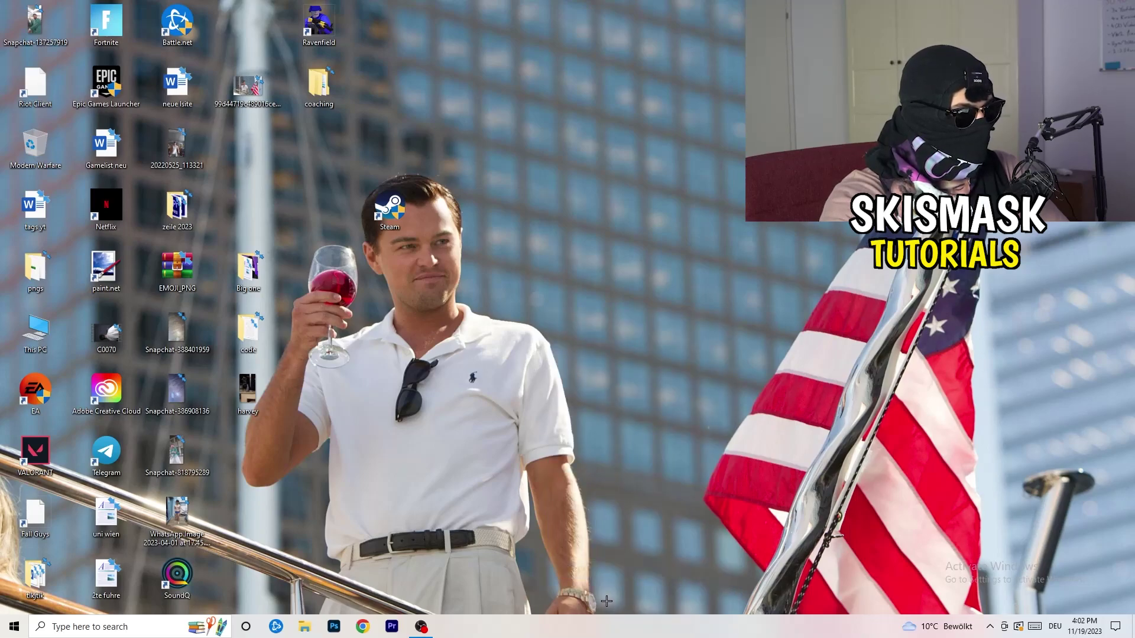
left_click(655, 31)
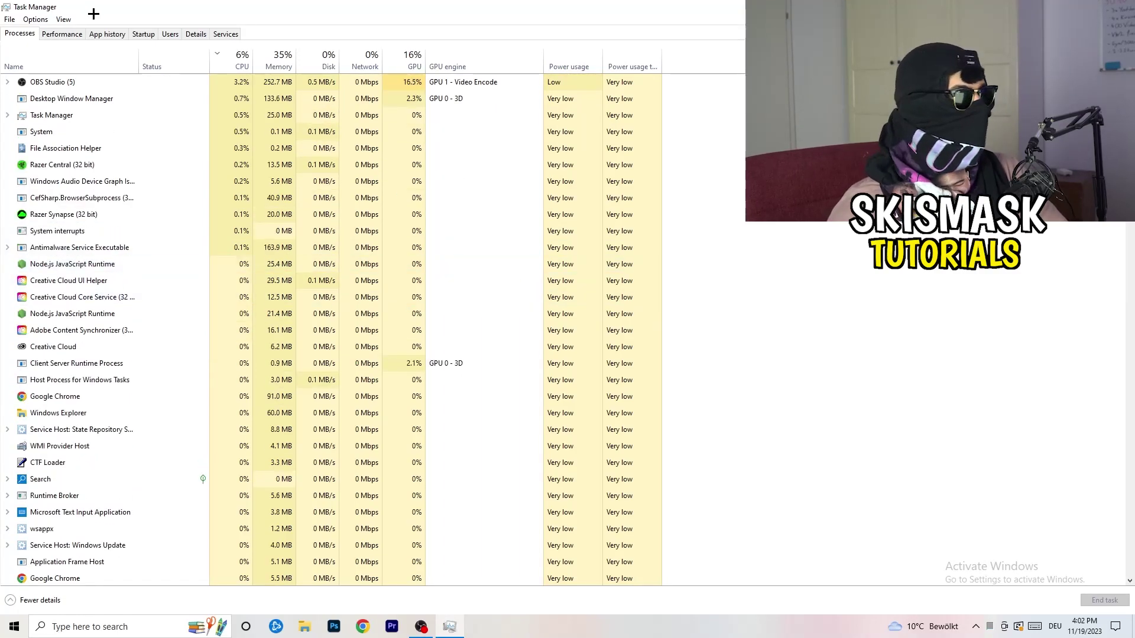
left_click(412, 59)
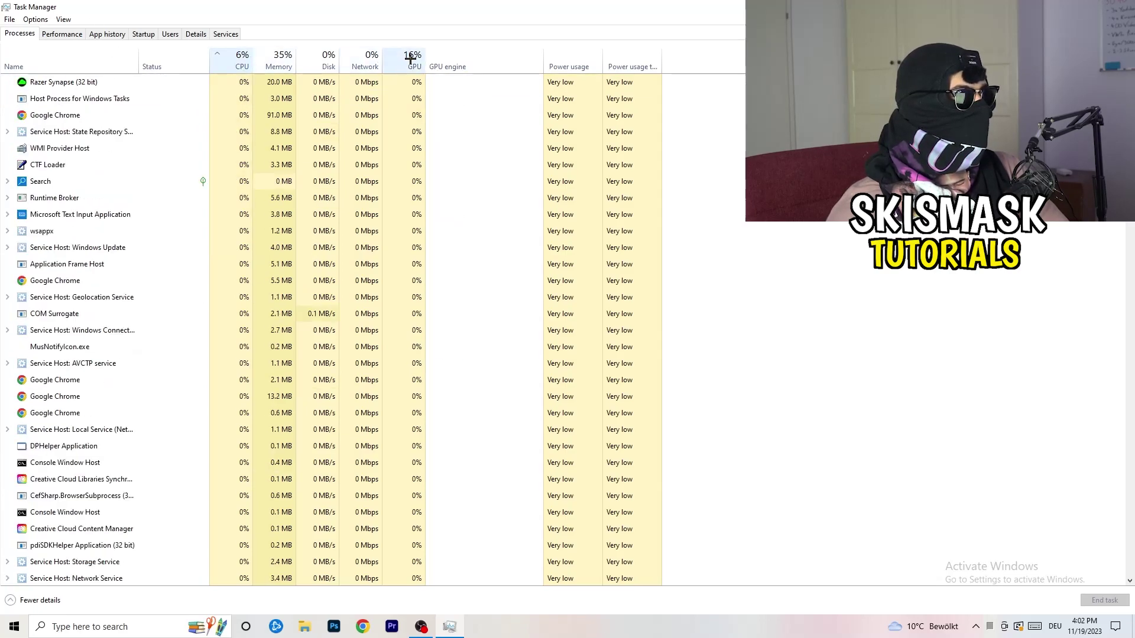
left_click(413, 60)
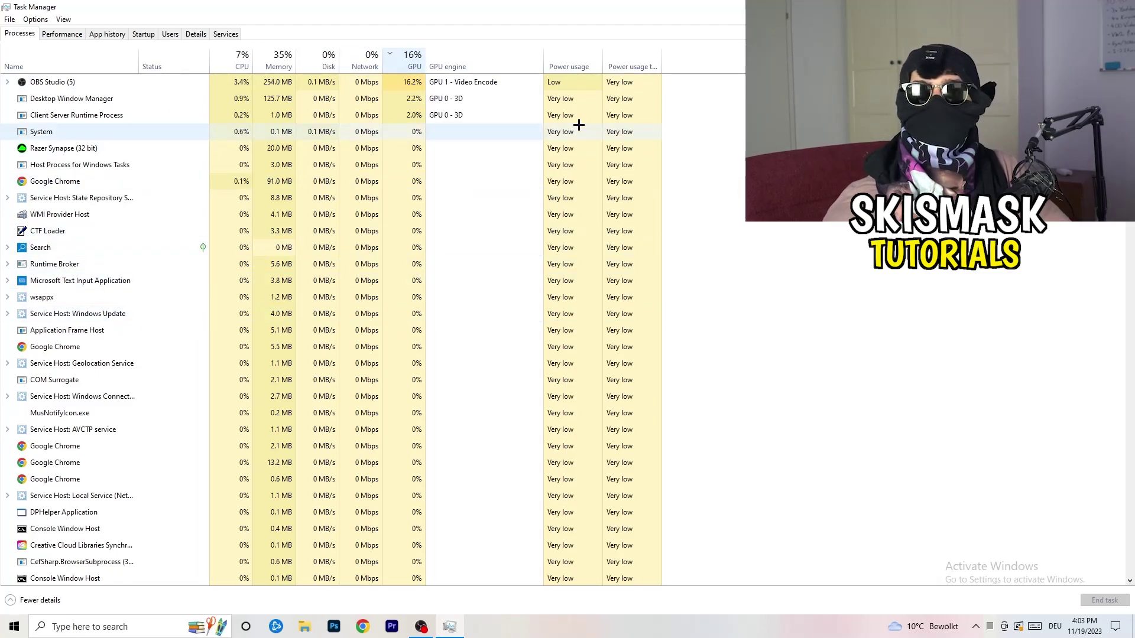
Step: View the available actions for the OBS Studio process without ending it, and sort the processes by CPU usage
right_click(413, 85)
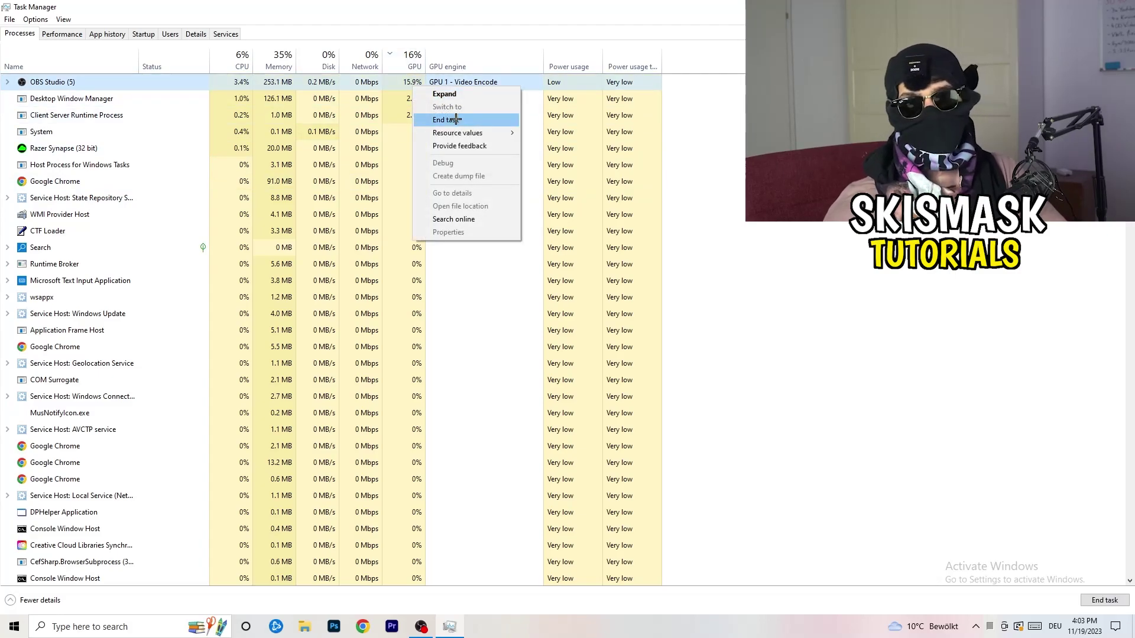
left_click(738, 142)
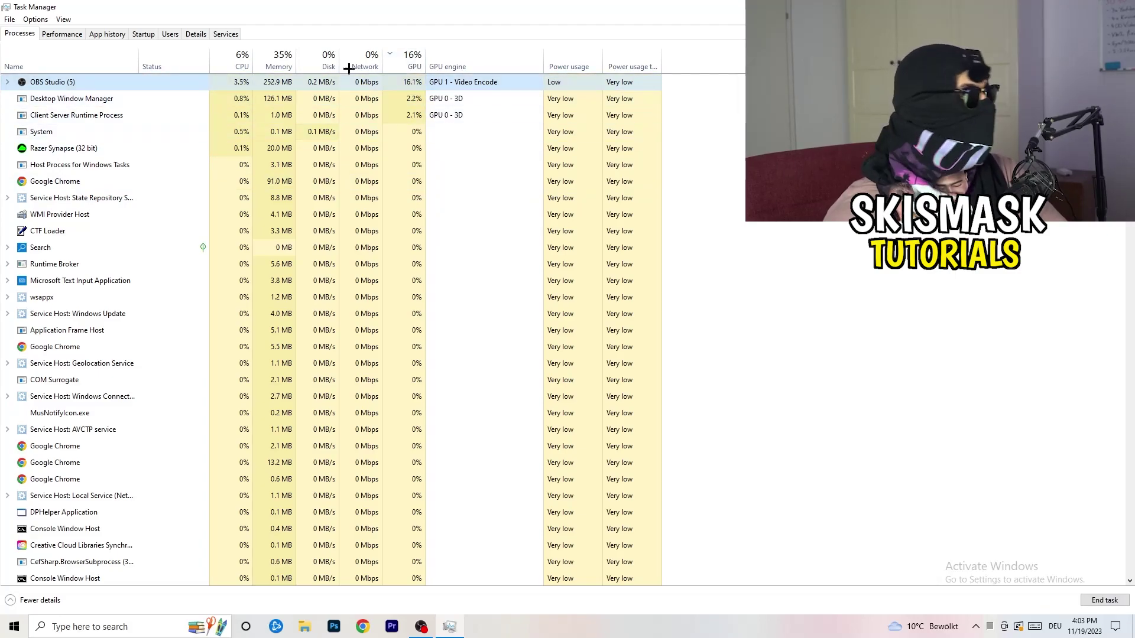
left_click(237, 60)
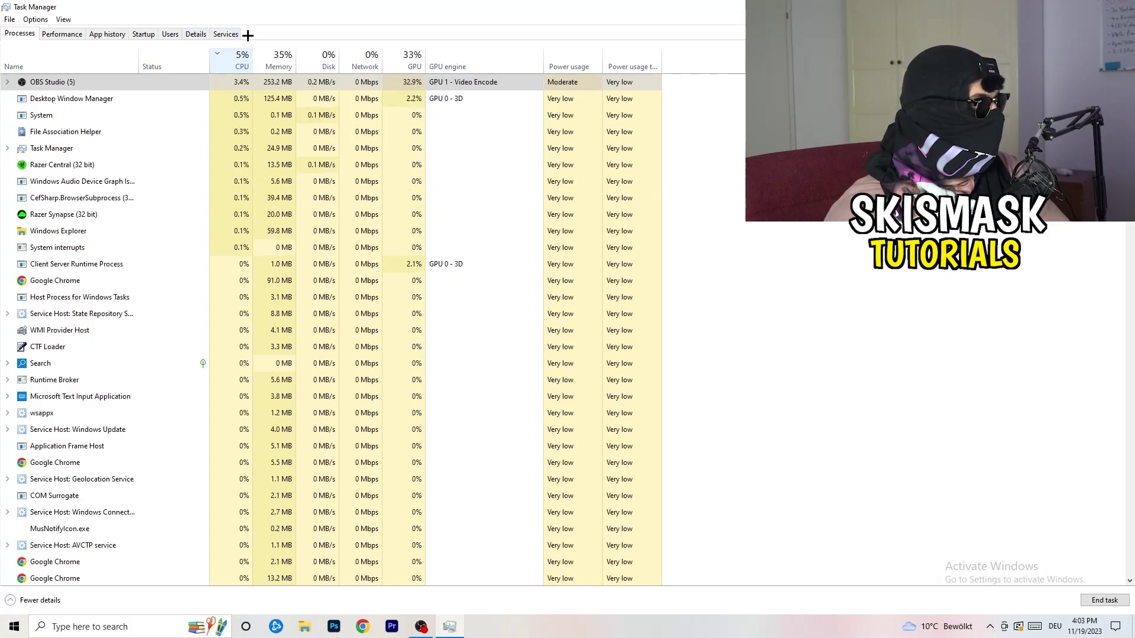
Step: Browse the detailed process list and view the priority choices for a Creative Cloud UI Helper process
left_click(194, 33)
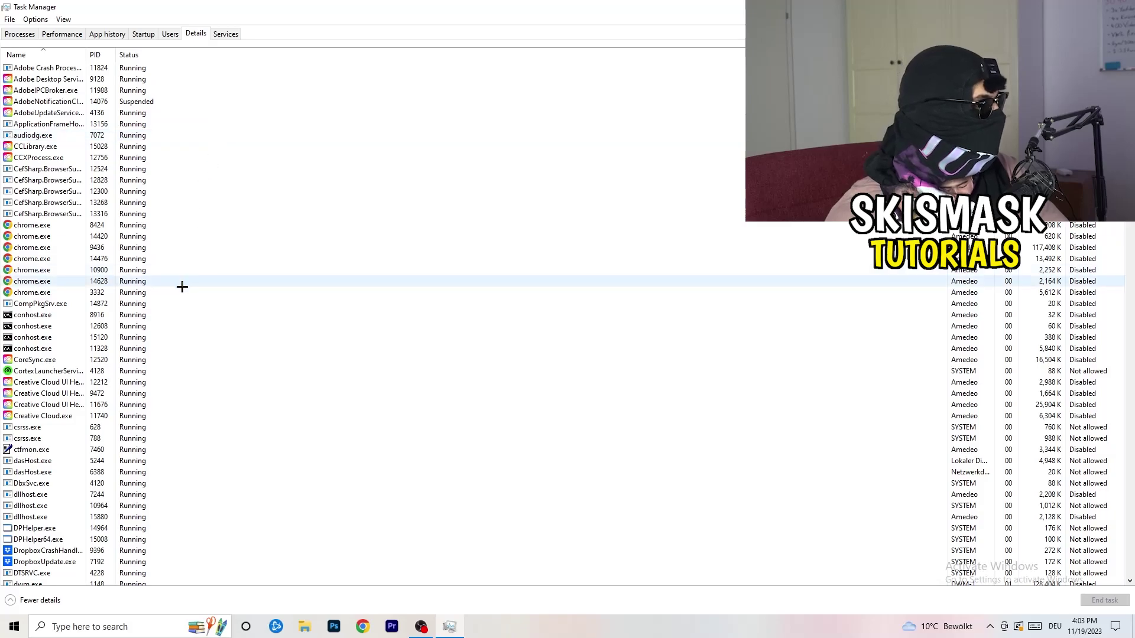
scroll(170, 306, "down", 3)
scroll(184, 277, "up", 3)
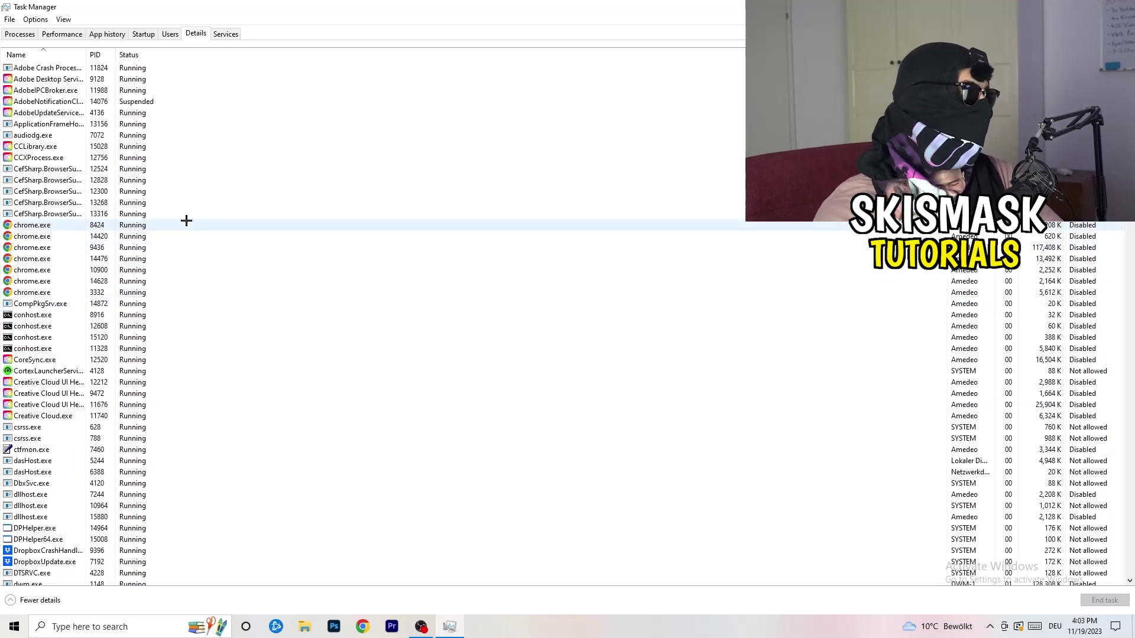
scroll(66, 325, "down", 3)
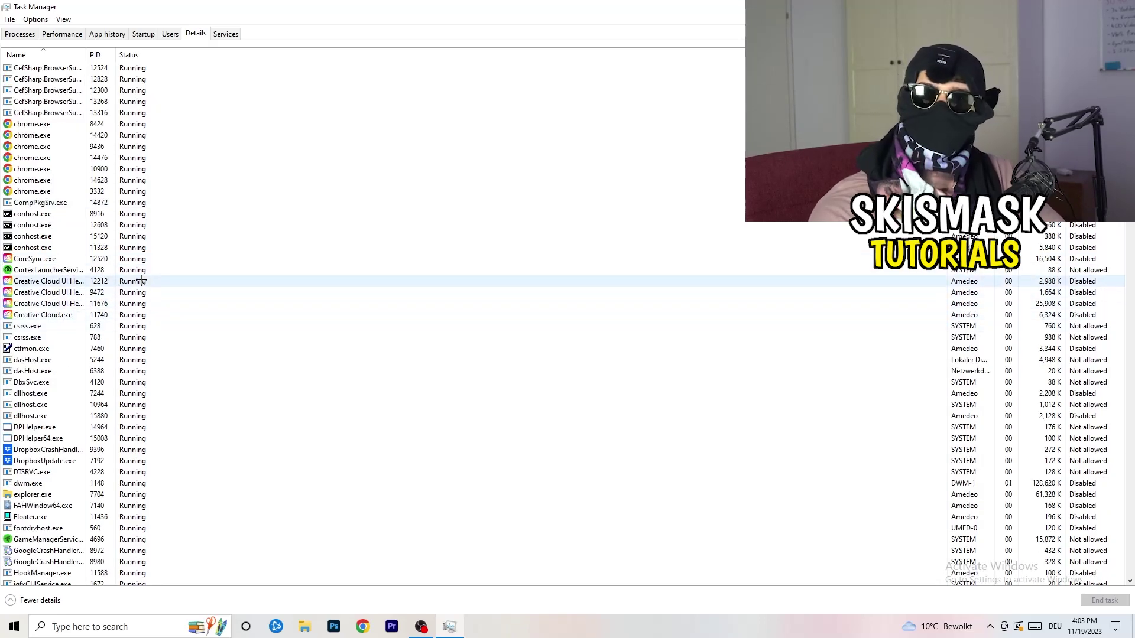
right_click(48, 304)
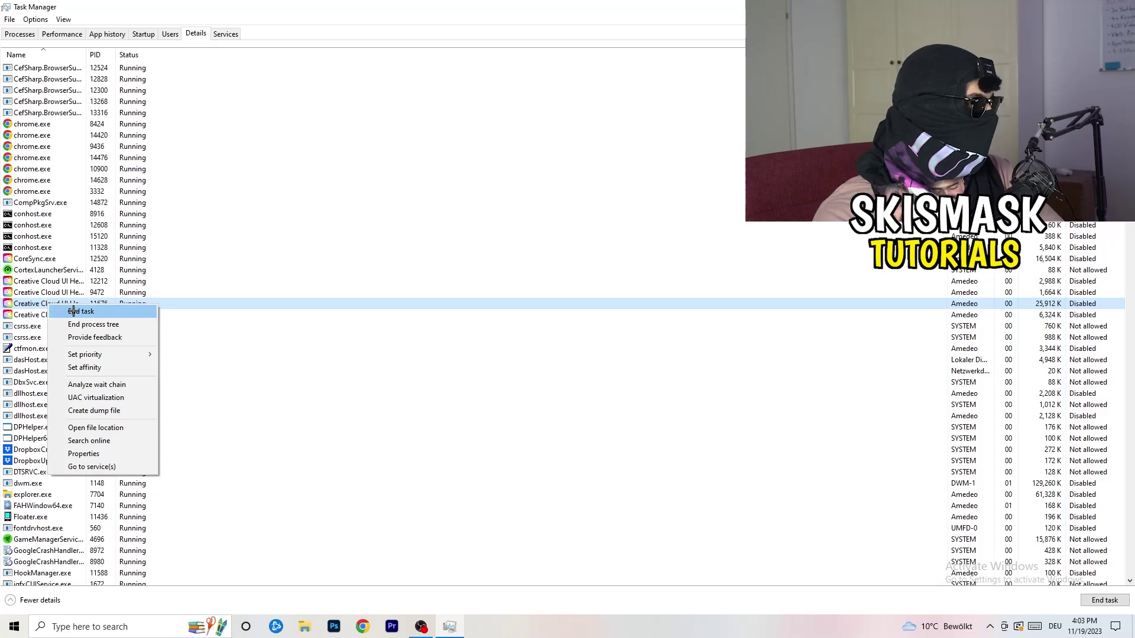
mouse_move(94, 354)
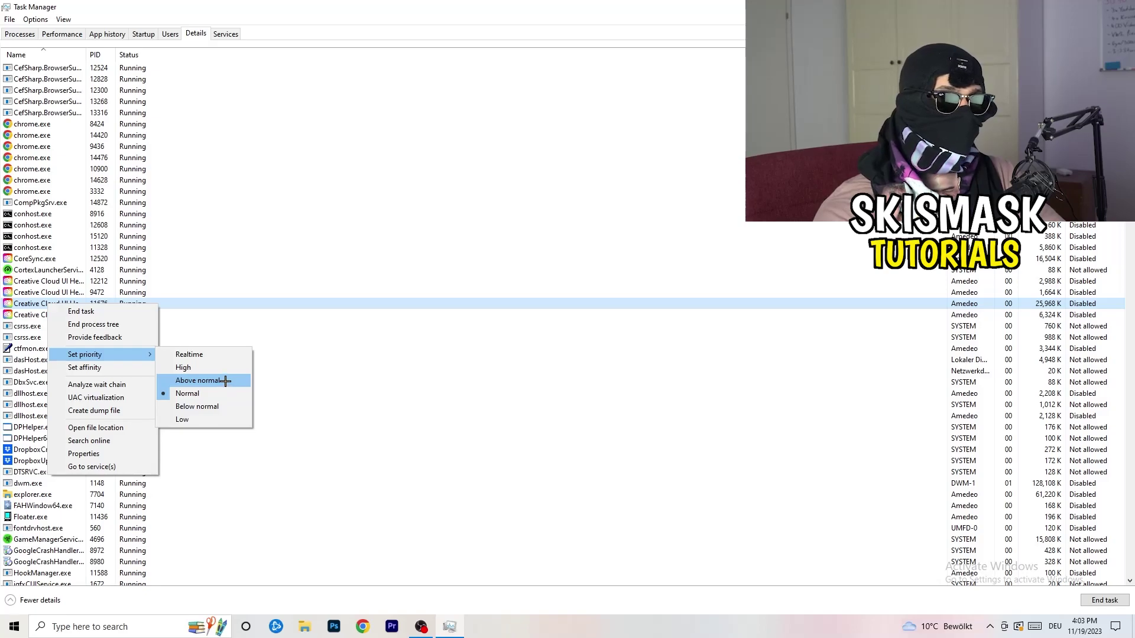
Step: Examine the startup apps and the actions for DT_Startup without changing it, and close Task Manager
left_click(145, 35)
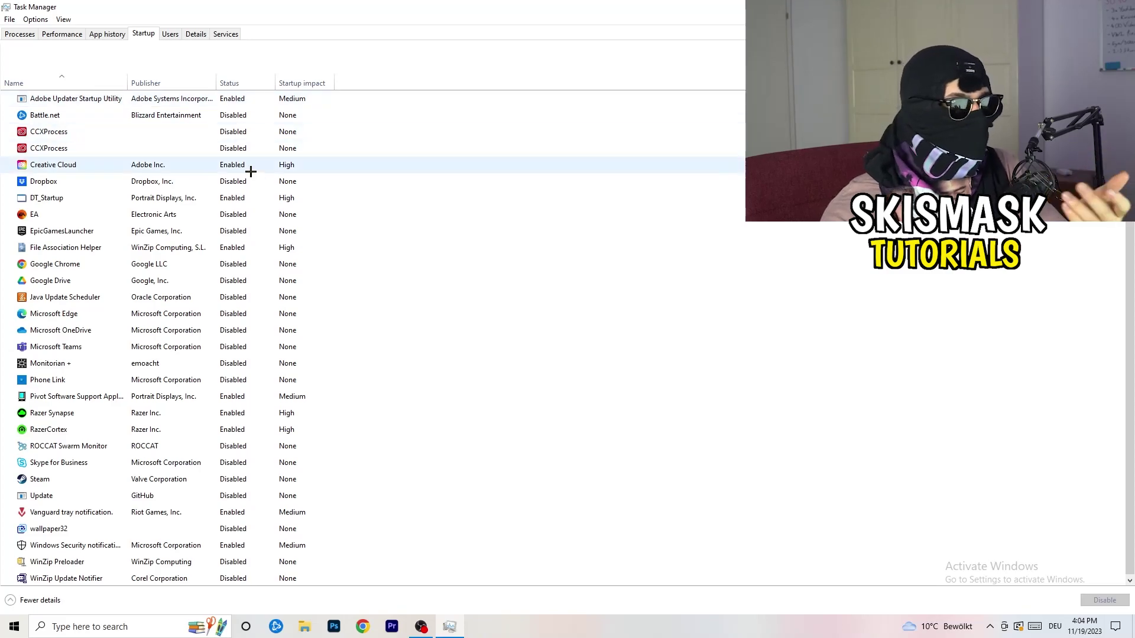
right_click(259, 196)
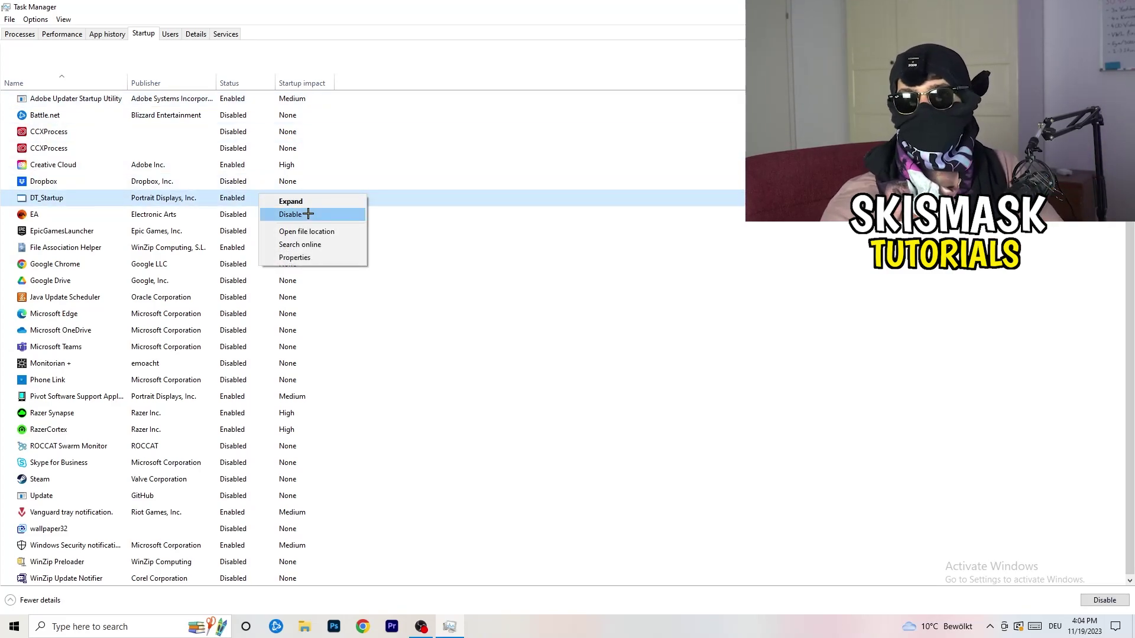
key("Escape")
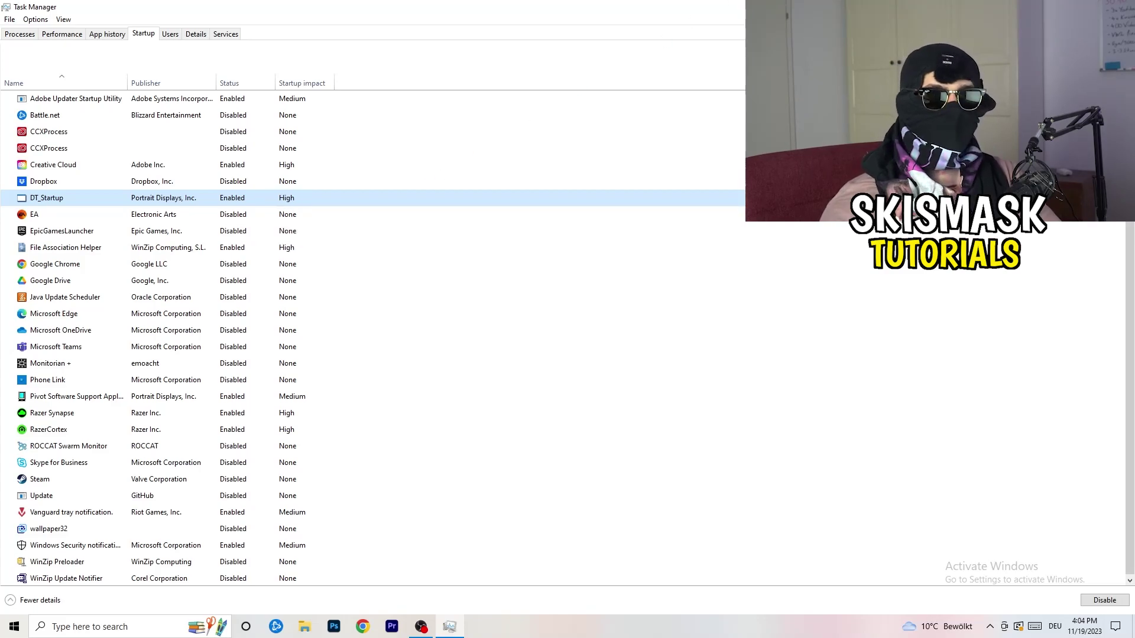
key("alt+F4")
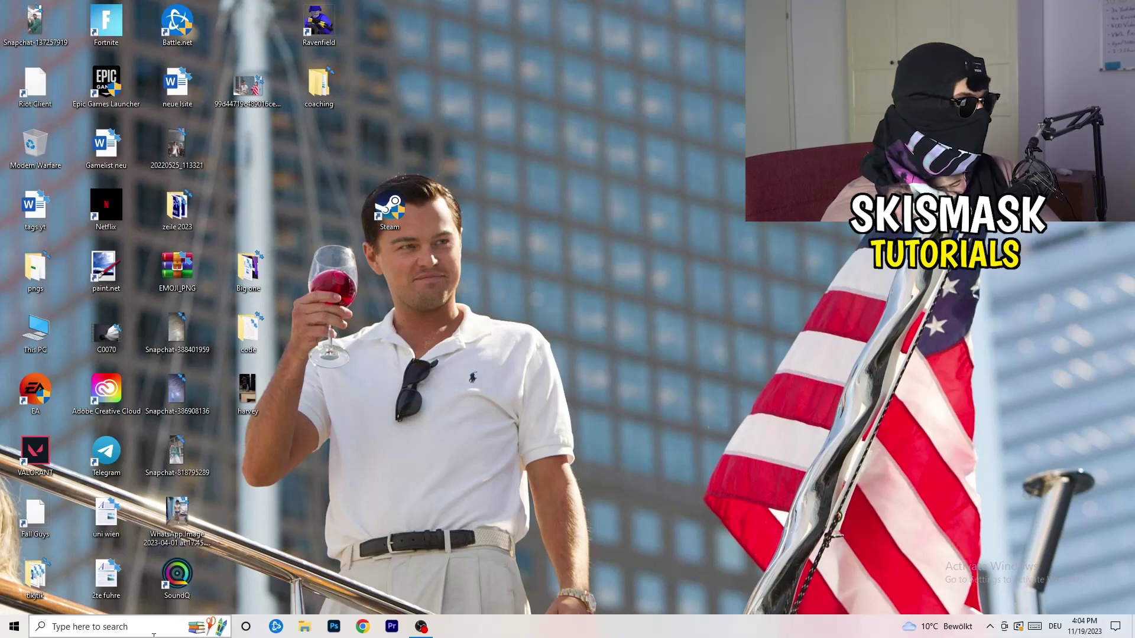
Step: Open the Windows Display settings and review the scaling choices and the layout options, leaving the scale unchanged
left_click(12, 628)
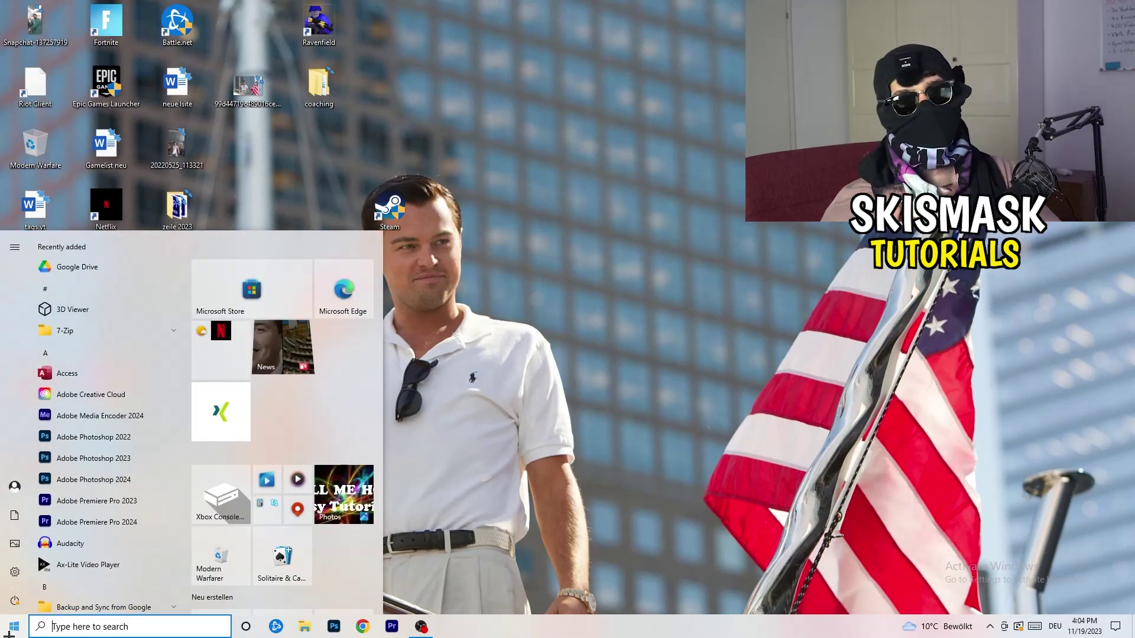
left_click(11, 572)
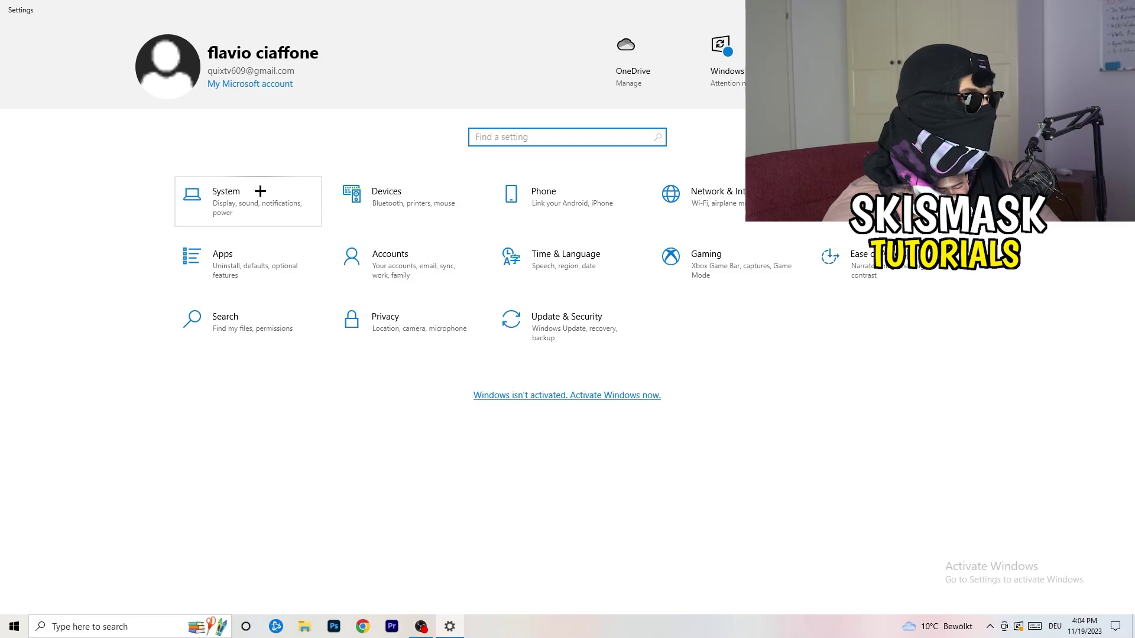
left_click(267, 191)
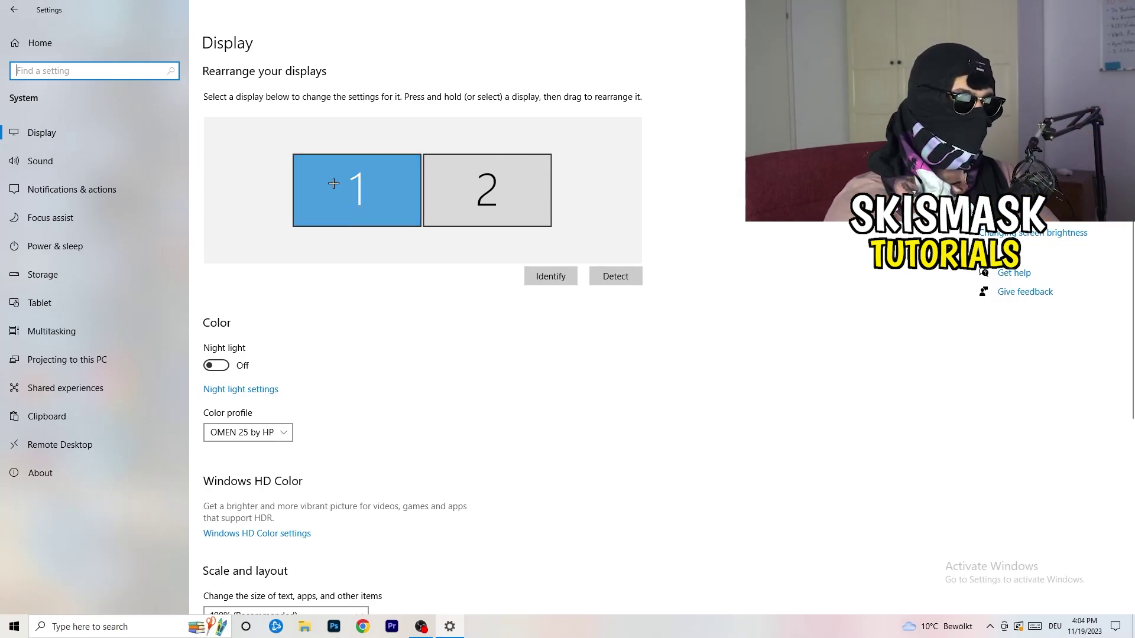
scroll(412, 215, "down", 4)
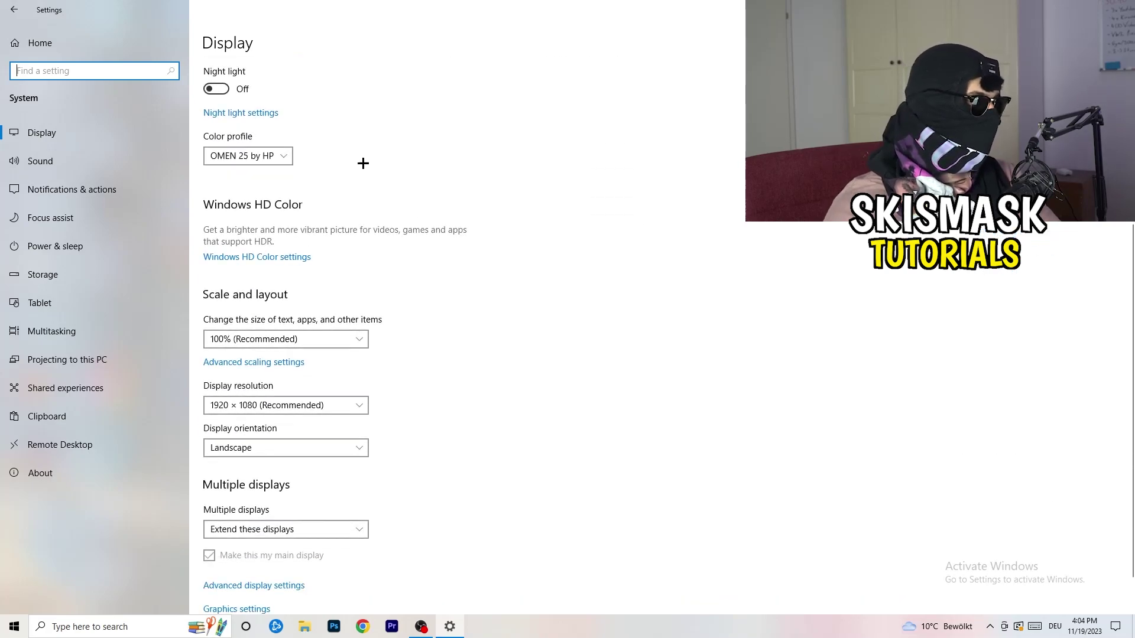
left_click(328, 339)
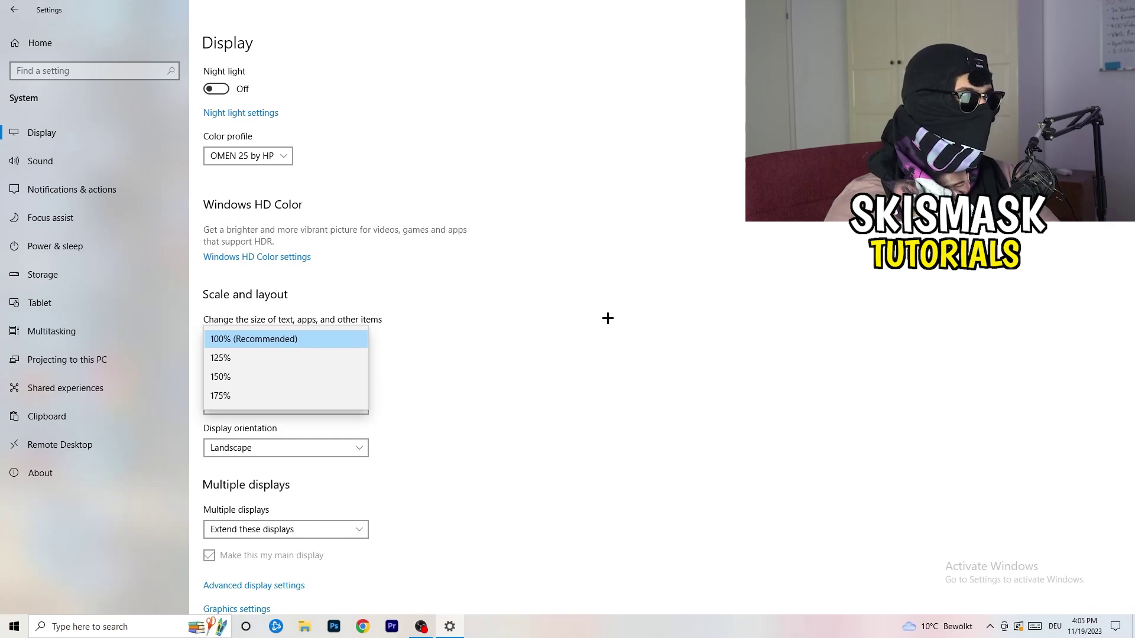
left_click(608, 318)
scroll(482, 325, "down", 1)
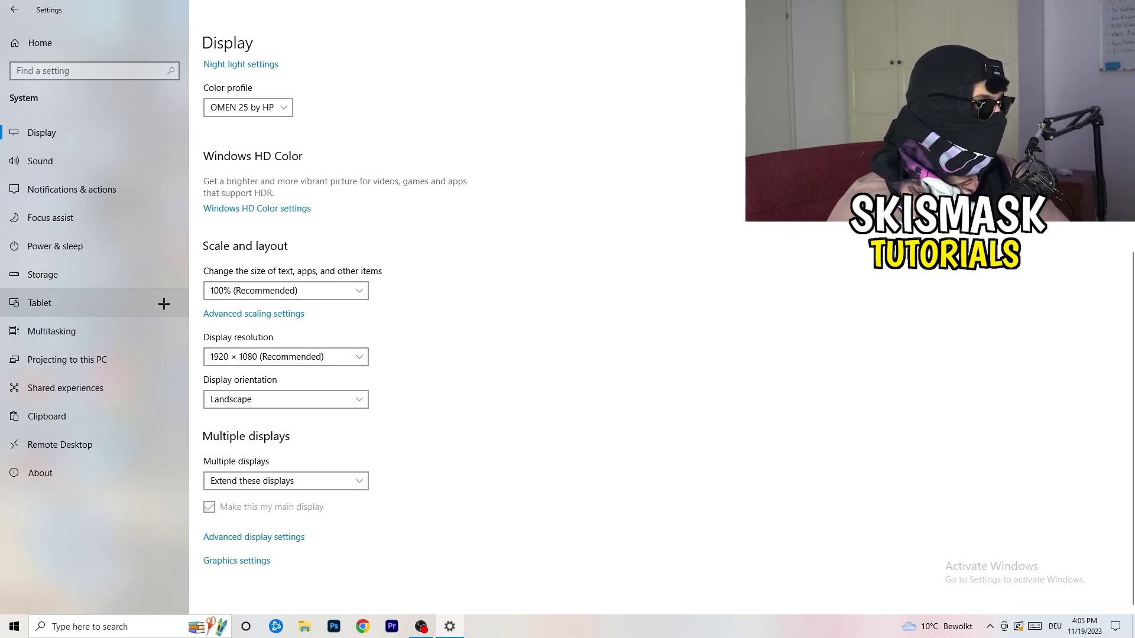
Step: Review the available power plans, including the additional ones, from the Power & sleep settings and close Power Options
left_click(89, 247)
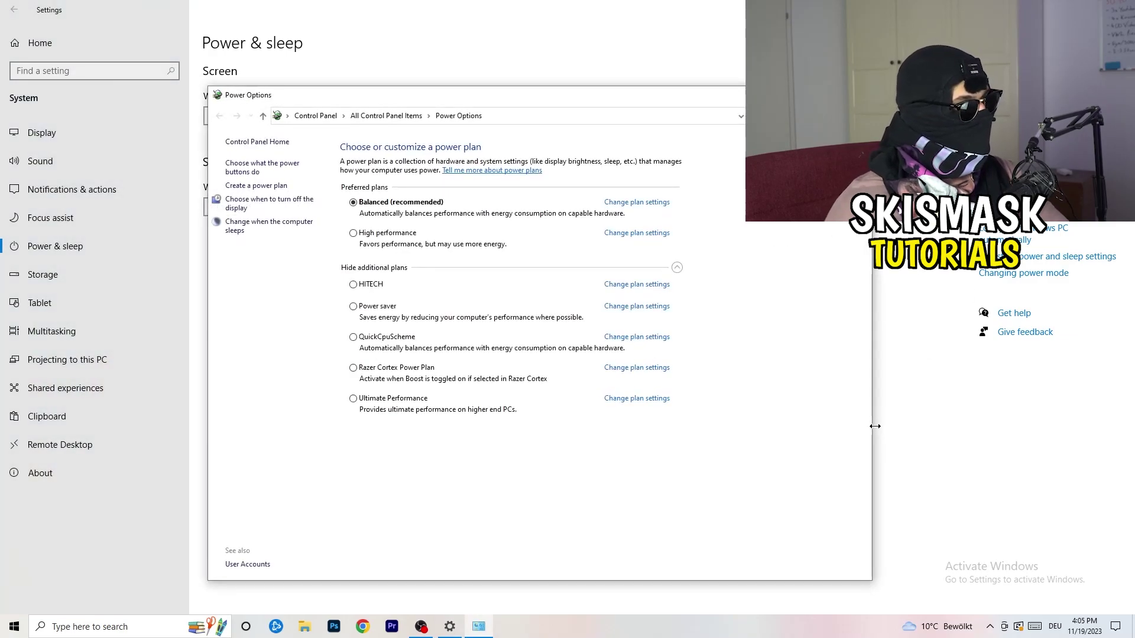
left_click(677, 267)
left_click(677, 267)
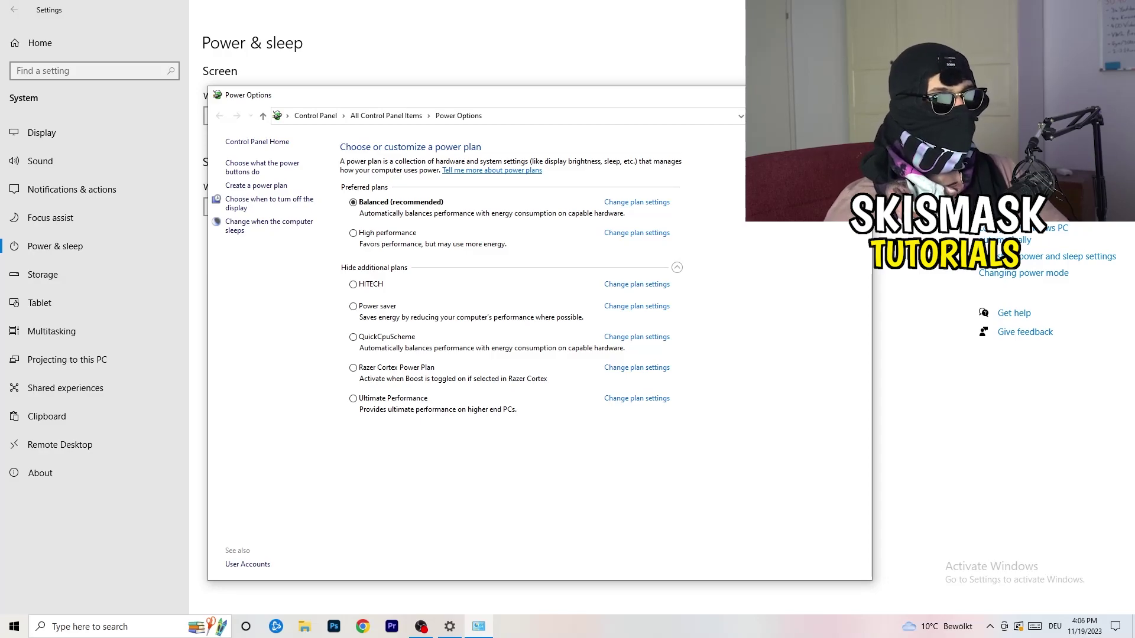
key("alt+F4")
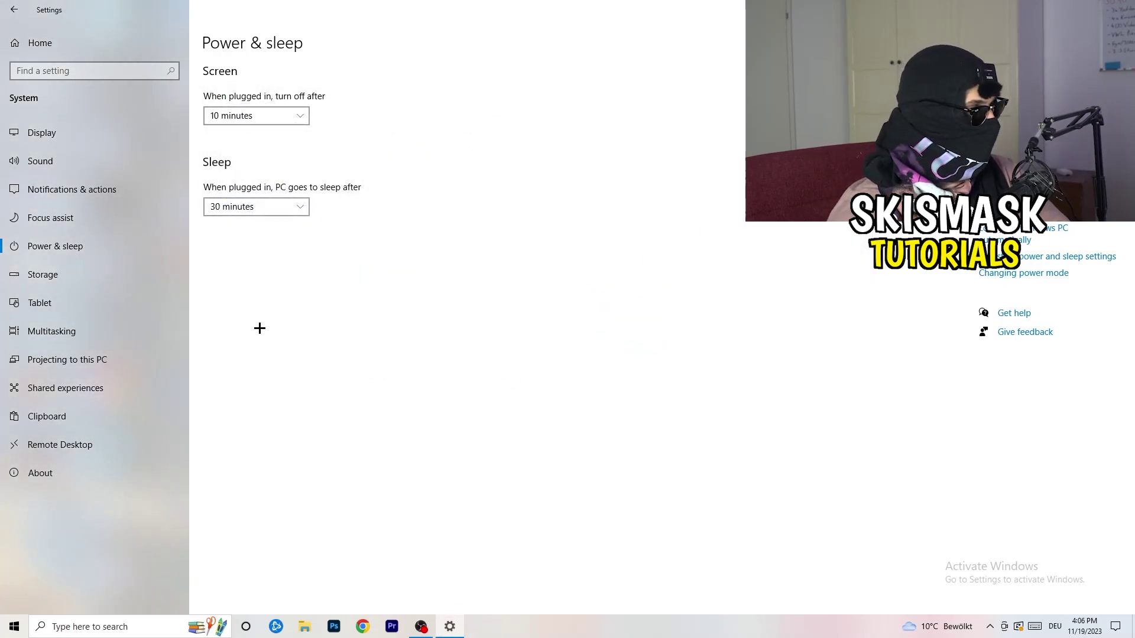
Step: Open the Storage Sense configuration page from the Storage settings
left_click(79, 282)
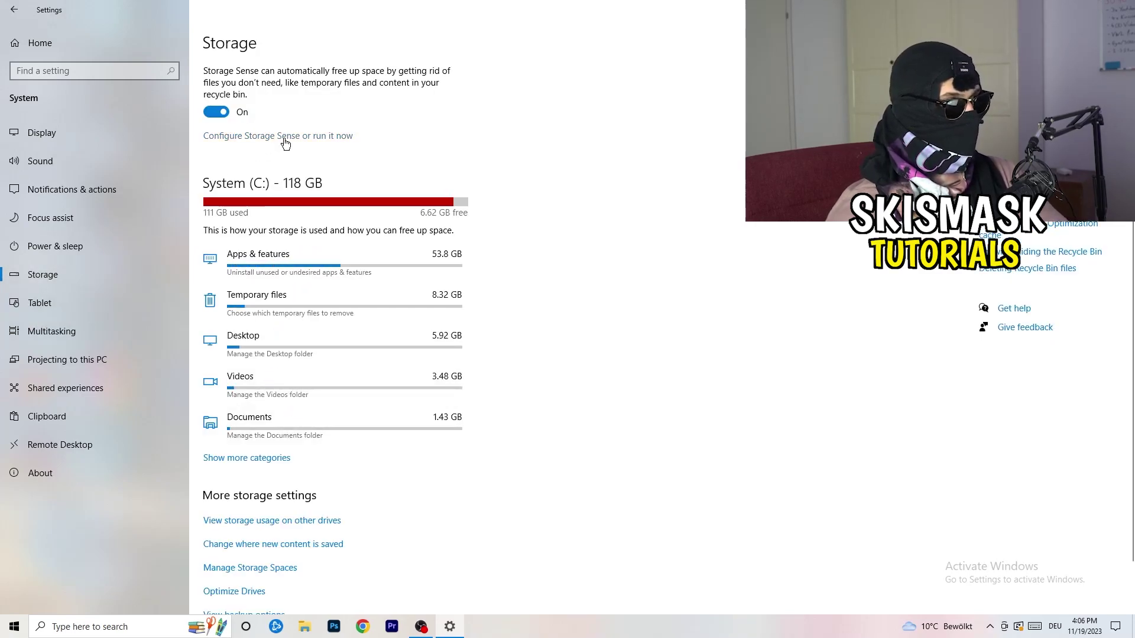
left_click(284, 138)
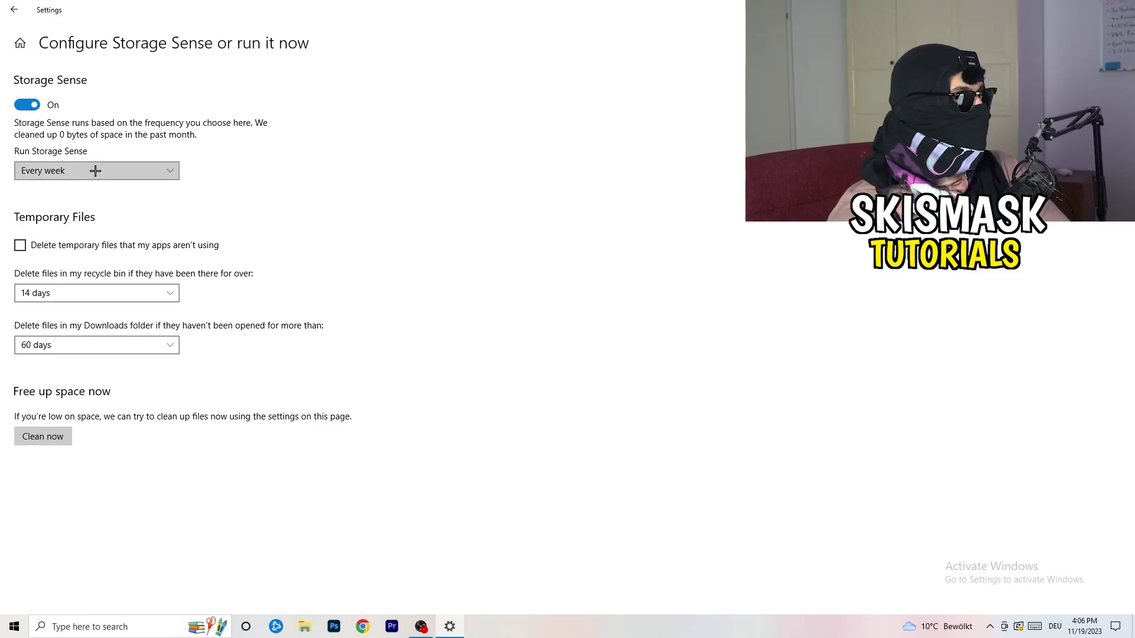
Step: Turn on deletion of temporary files that apps aren't using, and review the time choices for deleting recycle bin files
left_click(68, 247)
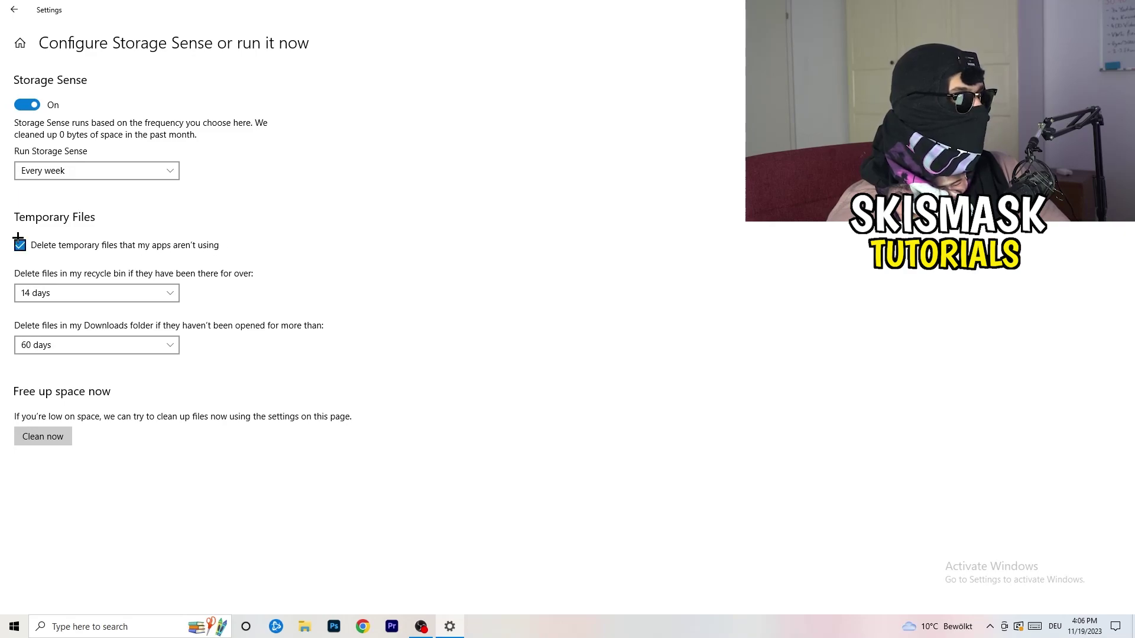
left_click(91, 293)
left_click(337, 274)
key("space")
left_click(269, 276)
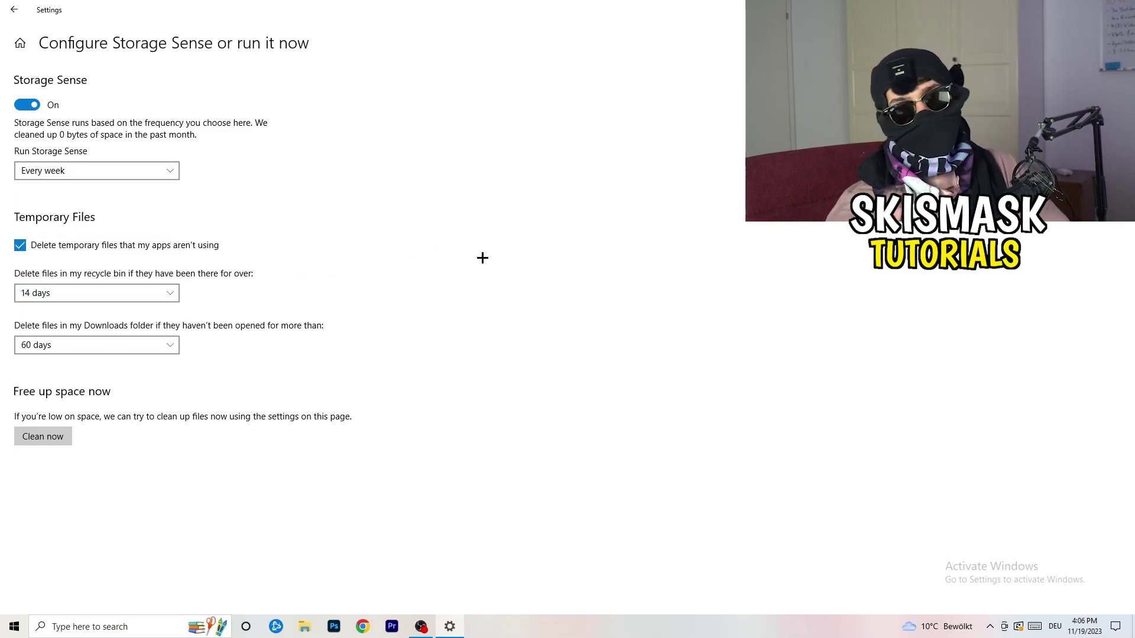
Step: Review the time choices for deleting unopened files from the Downloads folder
left_click(104, 345)
left_click(446, 269)
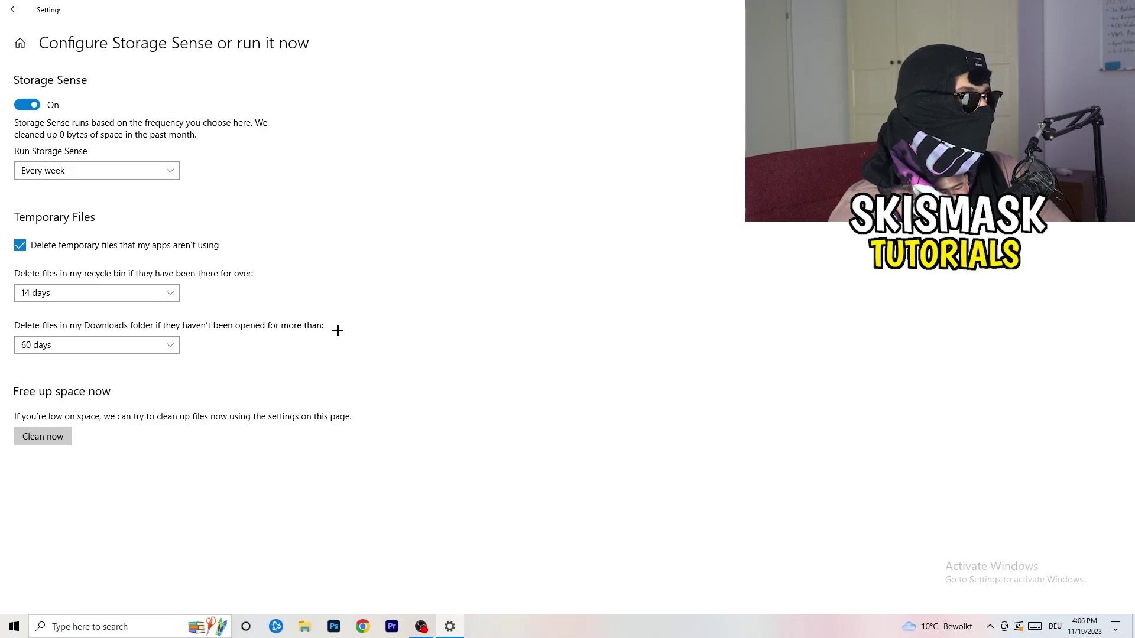
left_click(112, 355)
left_click(556, 288)
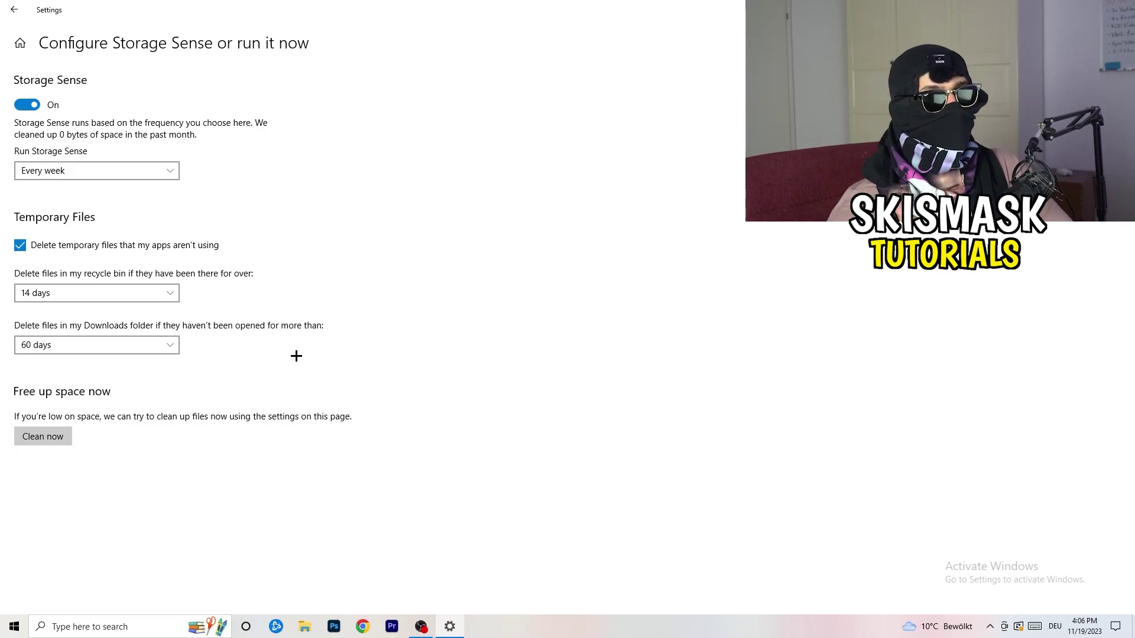
Step: Leave Storage Sense, check the Windows Update status under Update & Security, and close Settings
left_click(13, 10)
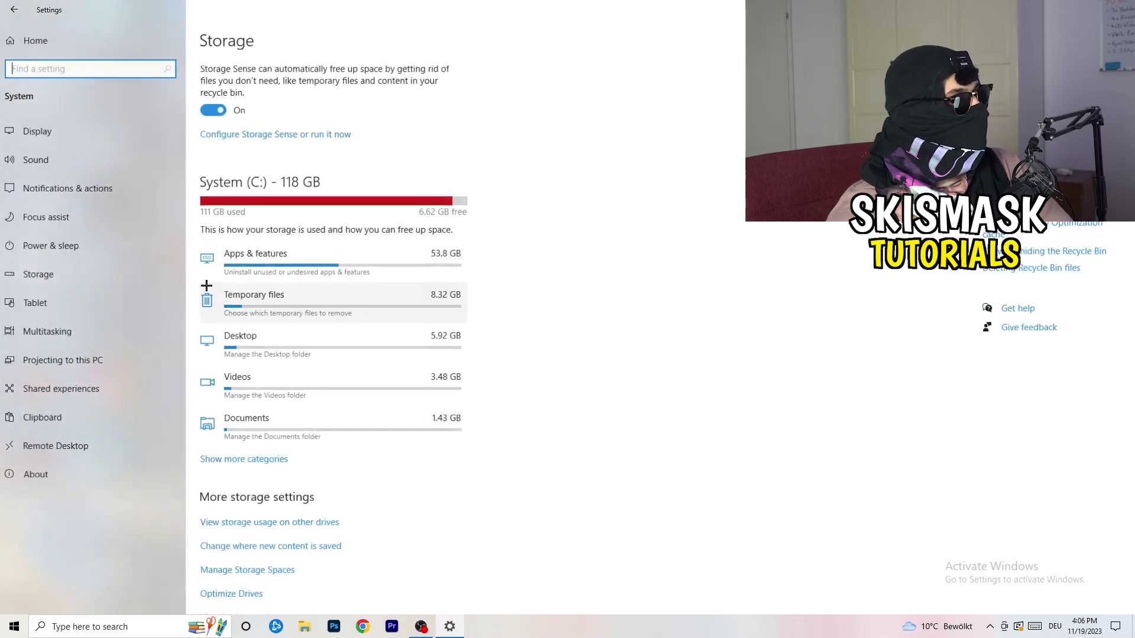
left_click(35, 43)
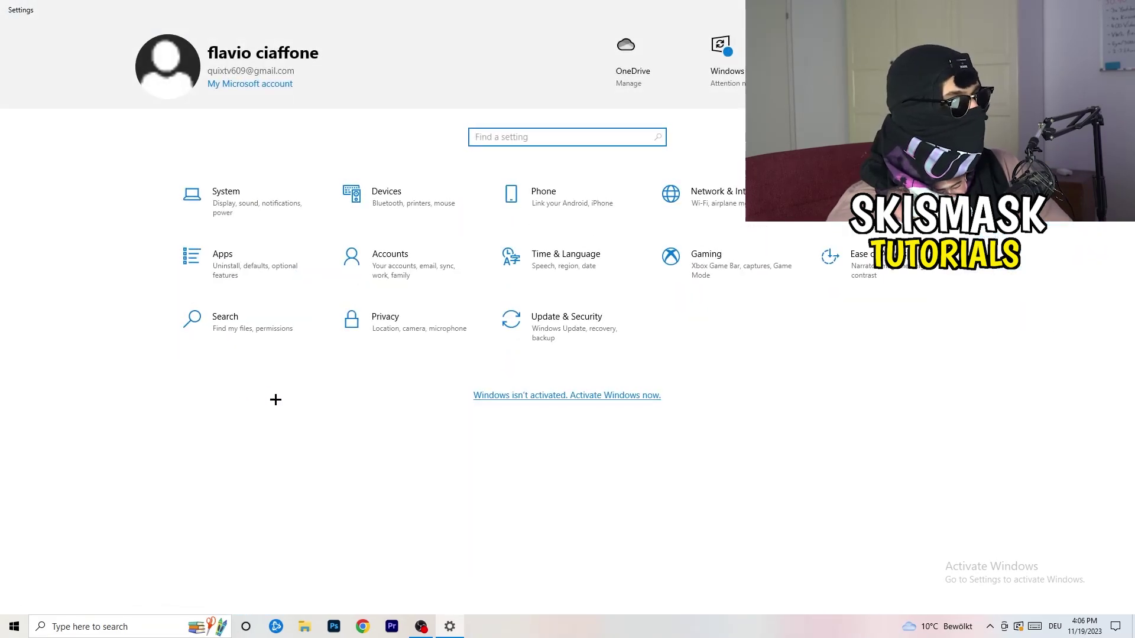
left_click(559, 332)
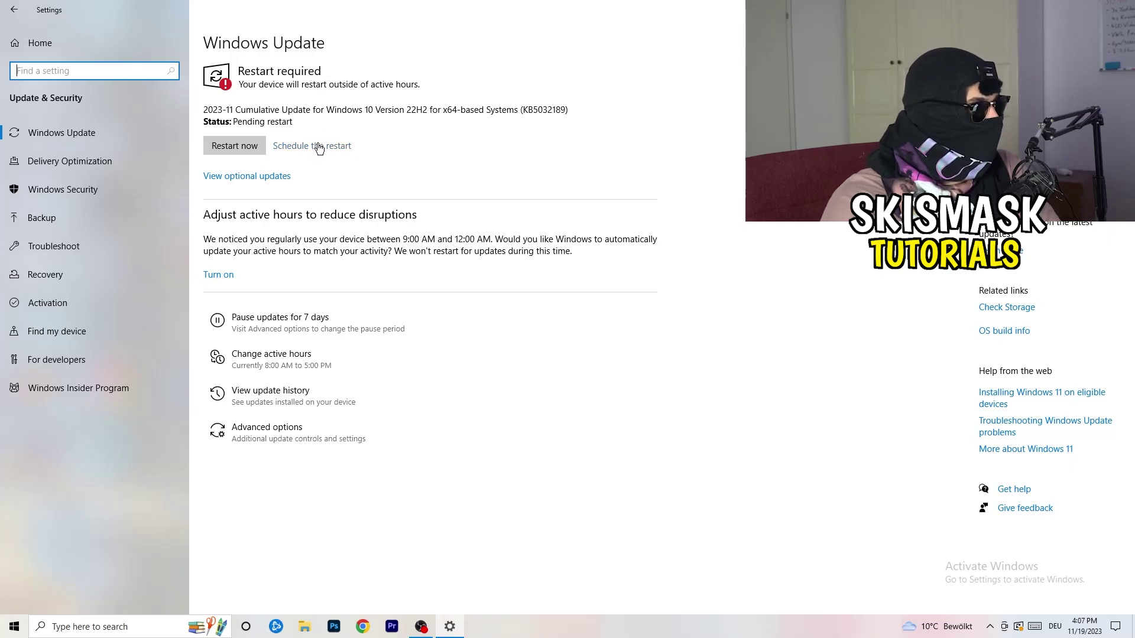
left_click(1122, 7)
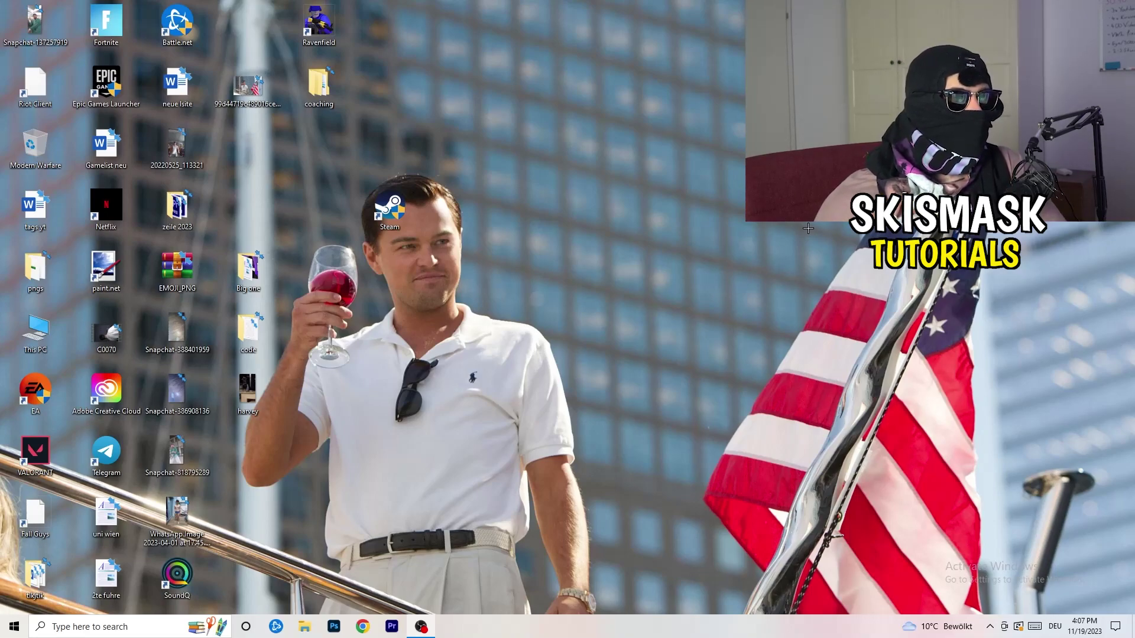
Step: Open NVIDIA Control Panel from the desktop, review the display resolution options, and go to Adjust image settings with preview
right_click(688, 249)
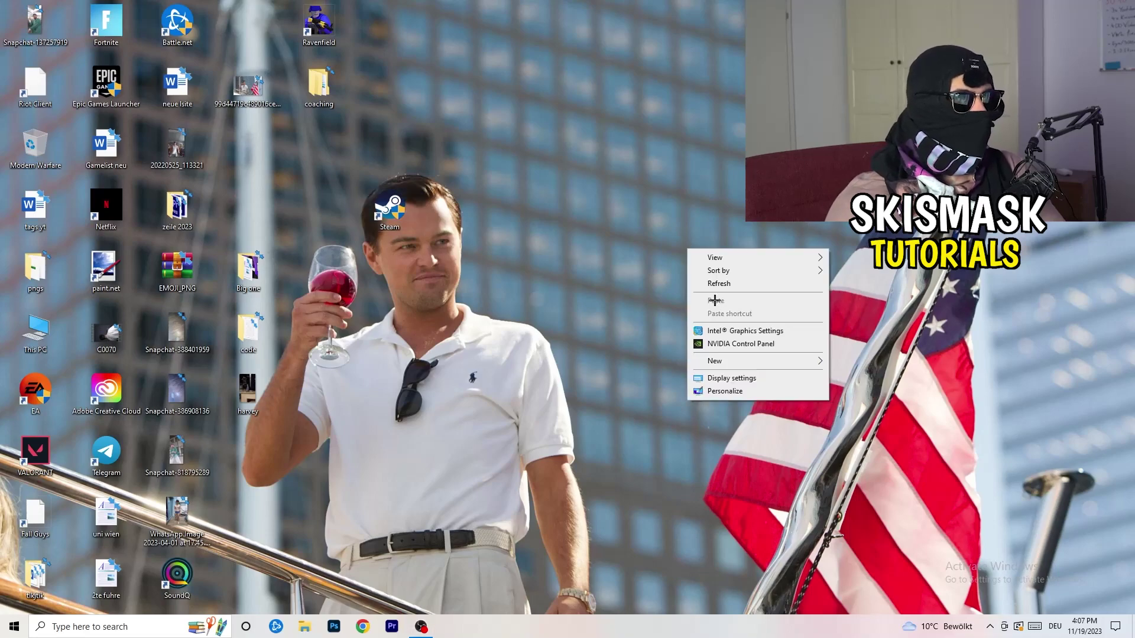
left_click(756, 346)
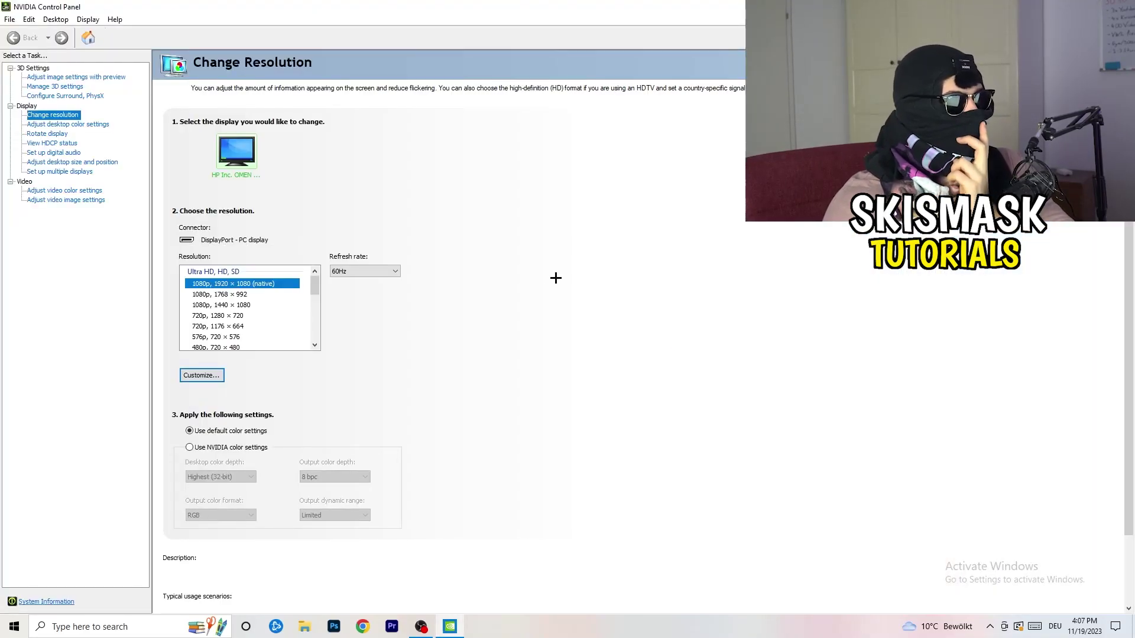
mouse_move(266, 284)
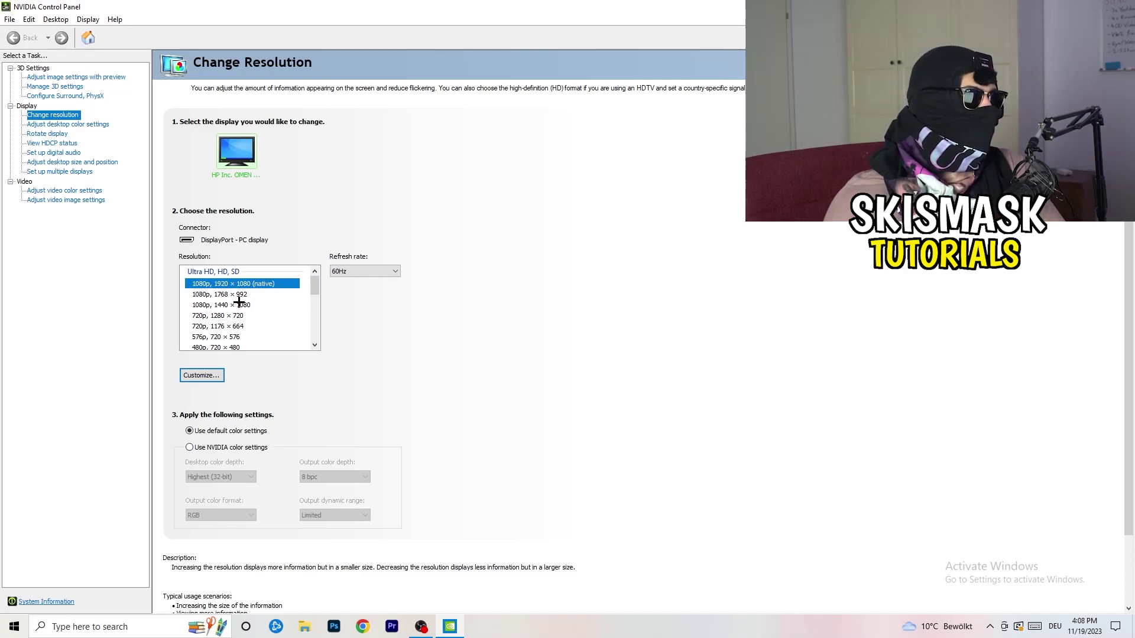
left_click(62, 77)
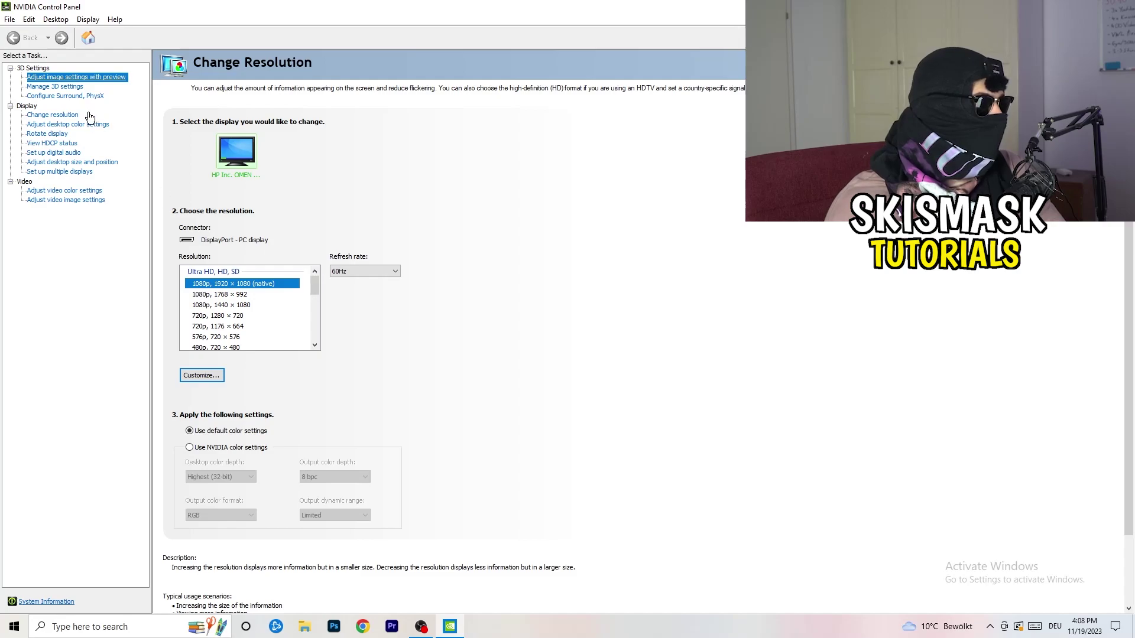